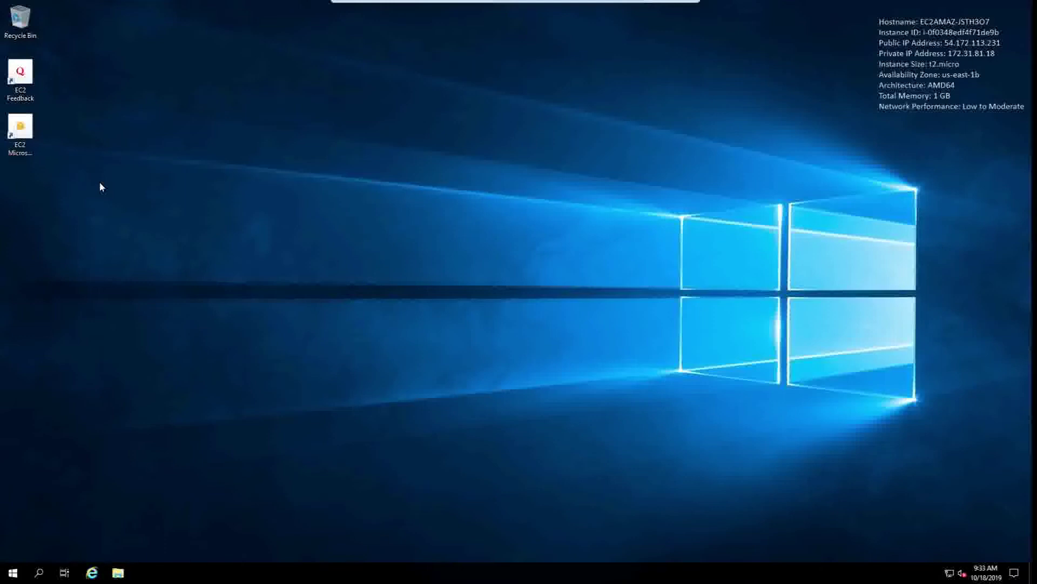
Launch Internet Explorer, postpone the IE 11 setup, and navigate to google.com
{"action": "left_click", "coordinate": [91, 572]}
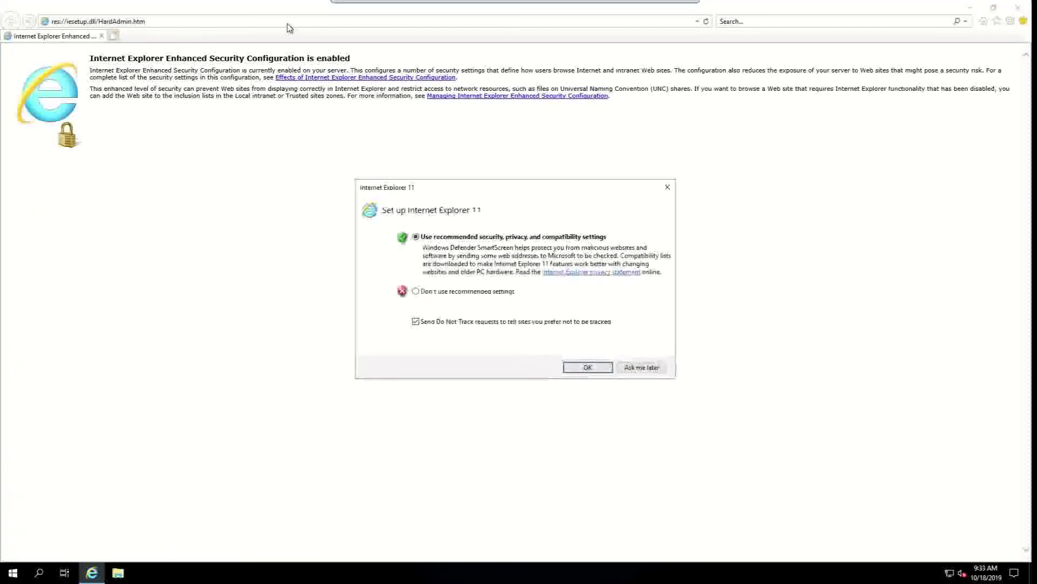
{"action": "left_click", "coordinate": [640, 367]}
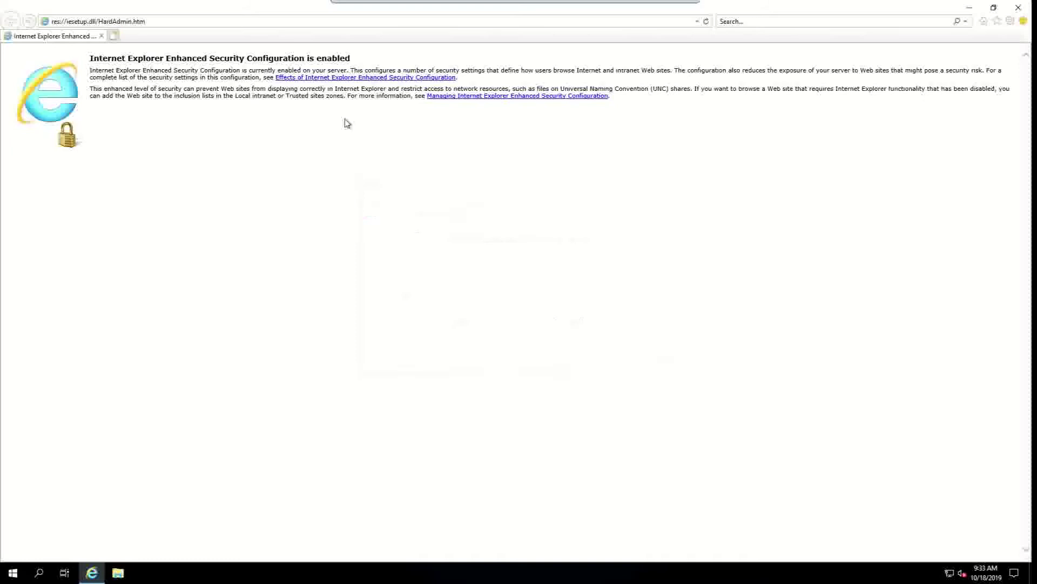
{"action": "left_click", "coordinate": [230, 20]}
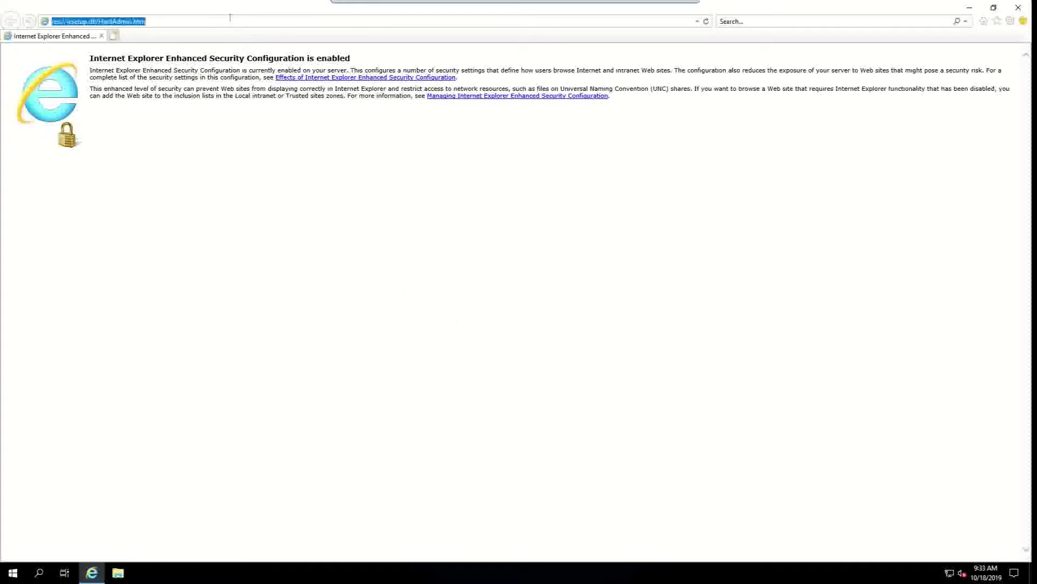
{"action": "type", "text": "google"}
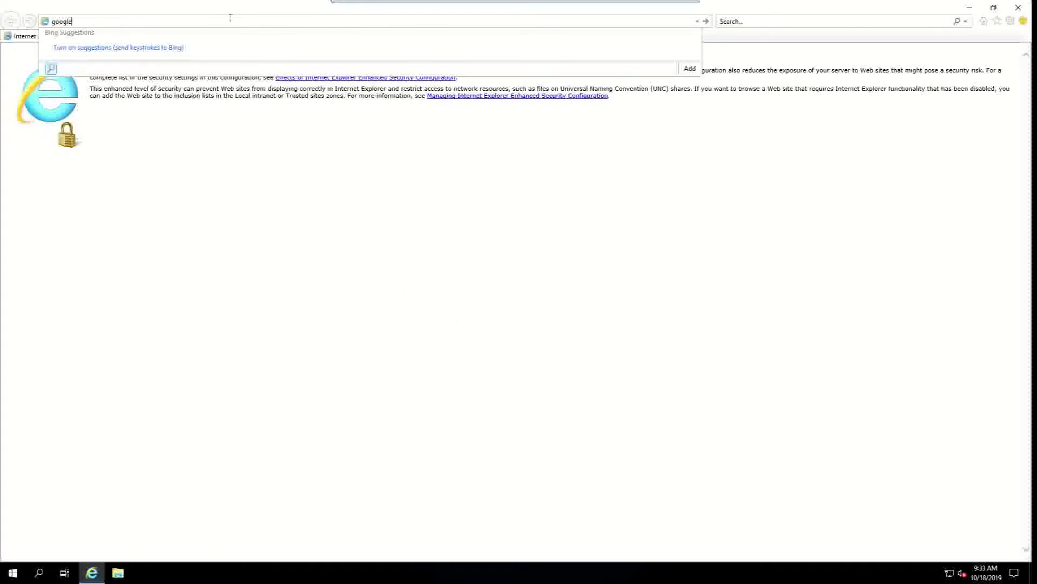
{"action": "type", "text": ".com"}
{"action": "key", "text": "Return"}
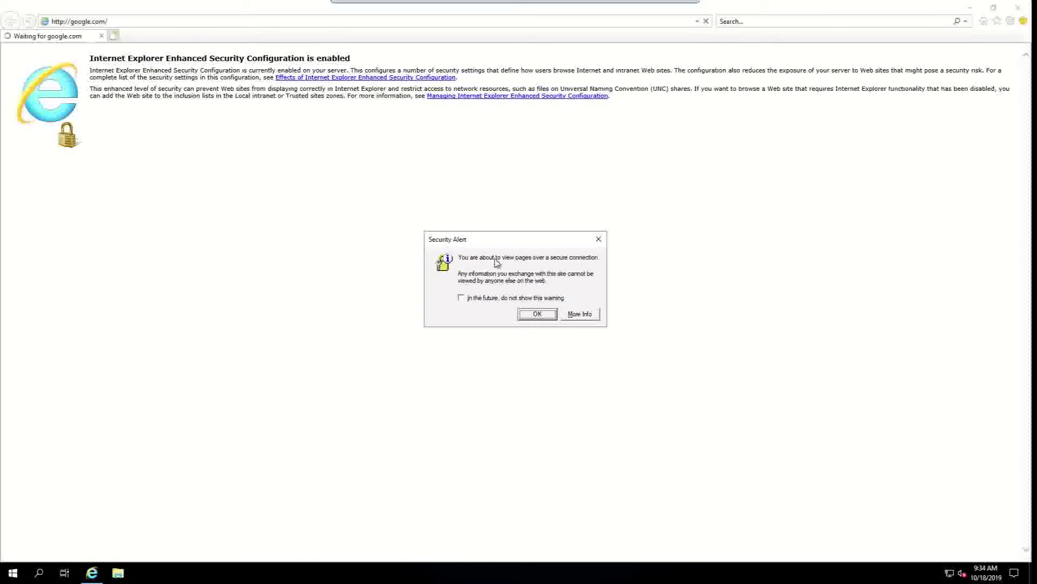
Accept the Security Alert and dismiss both blocked-content warnings
{"action": "left_click", "coordinate": [542, 315]}
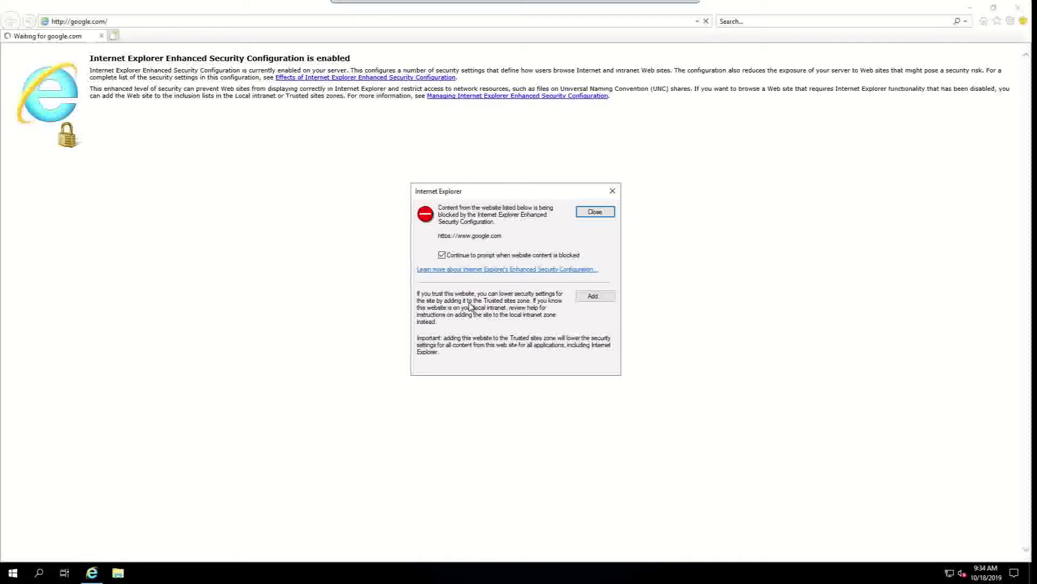
{"action": "left_click", "coordinate": [591, 217]}
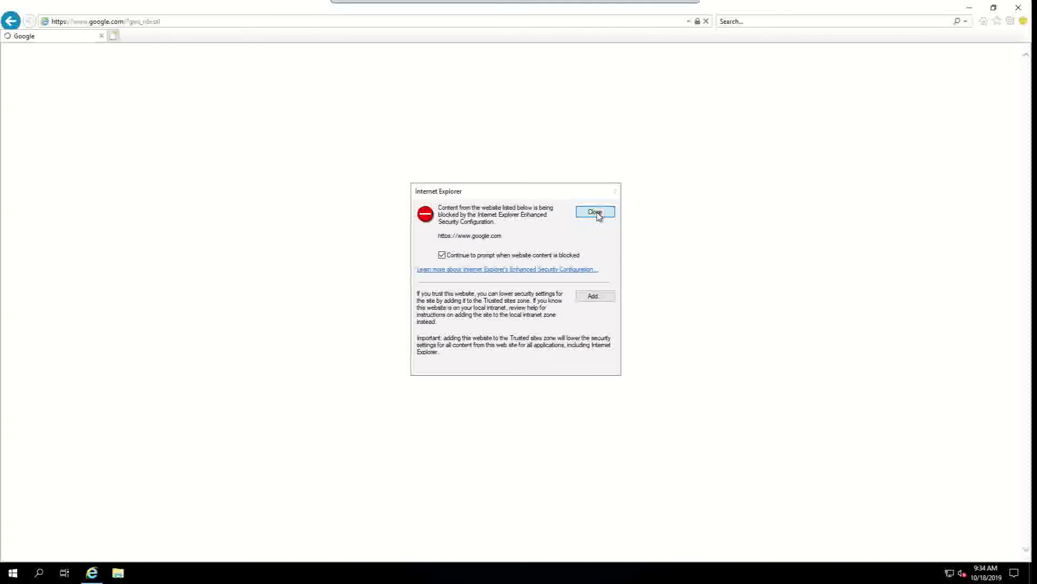
{"action": "left_click", "coordinate": [596, 213]}
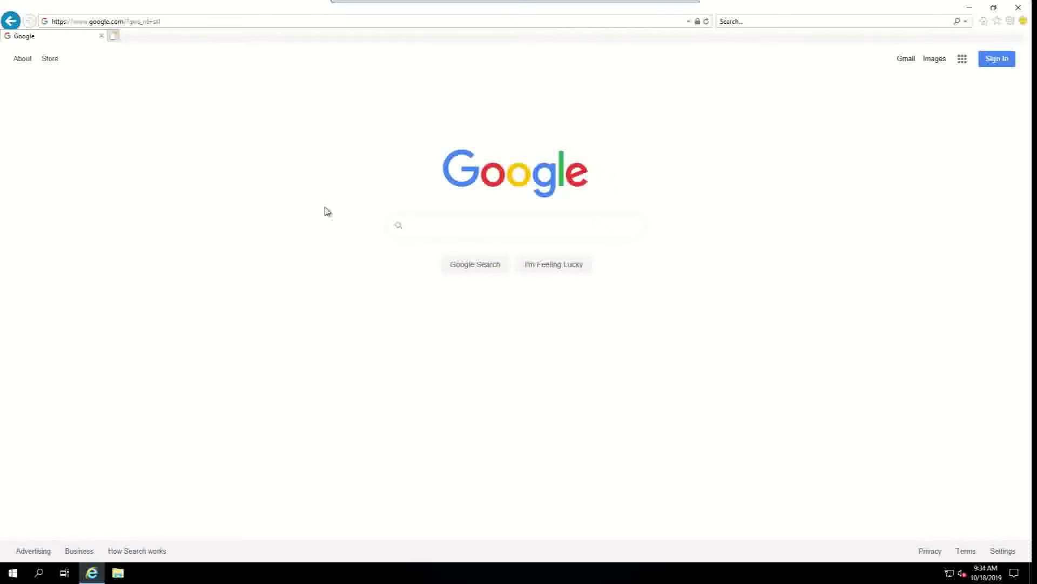
Launch Server Manager from Start, dismiss the Admin Center notice, and show Local Server properties
{"action": "left_click", "coordinate": [13, 573]}
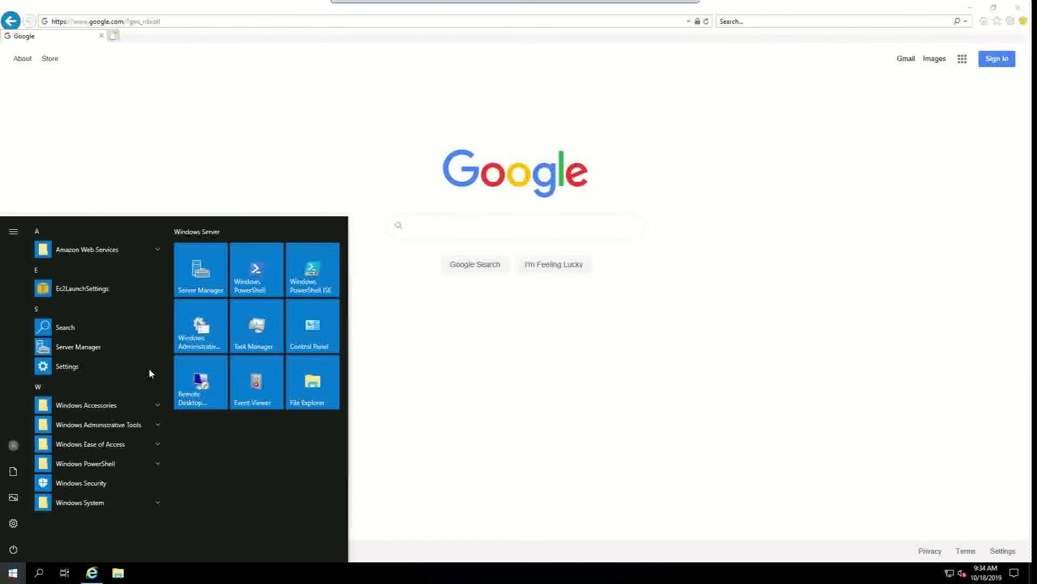
{"action": "left_click", "coordinate": [200, 278]}
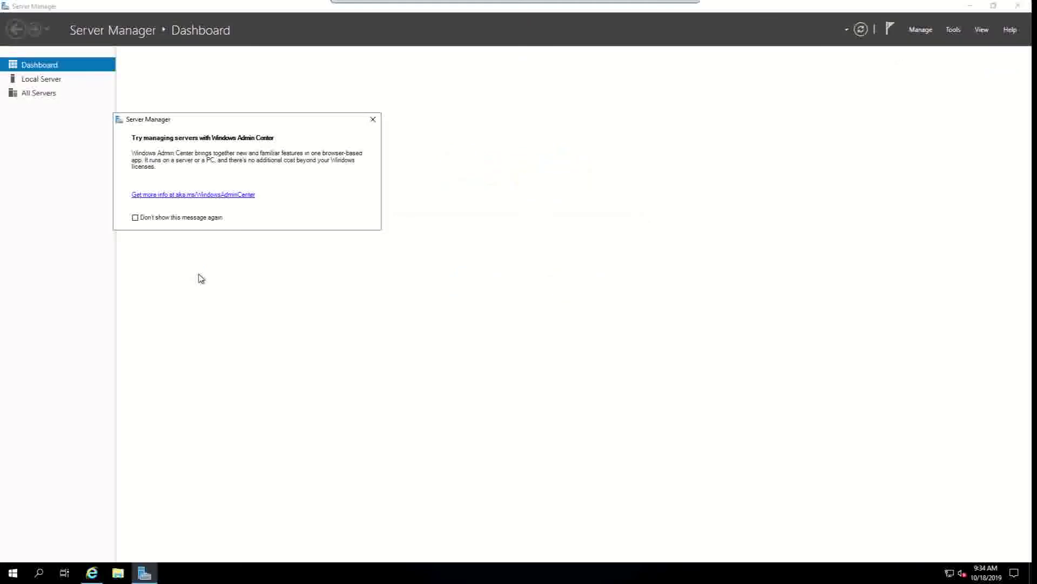
{"action": "left_click", "coordinate": [374, 121]}
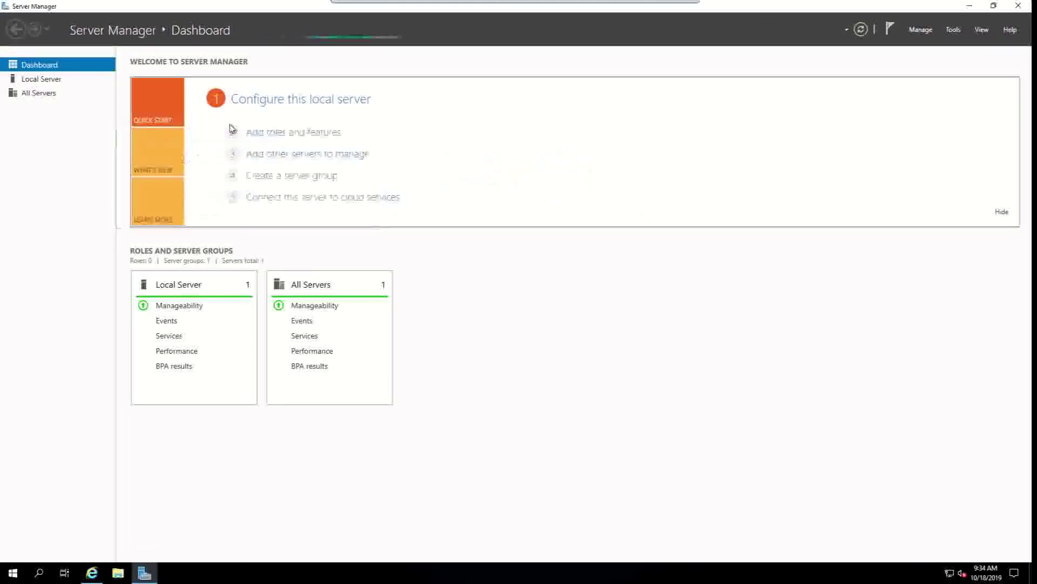
{"action": "left_click", "coordinate": [55, 81]}
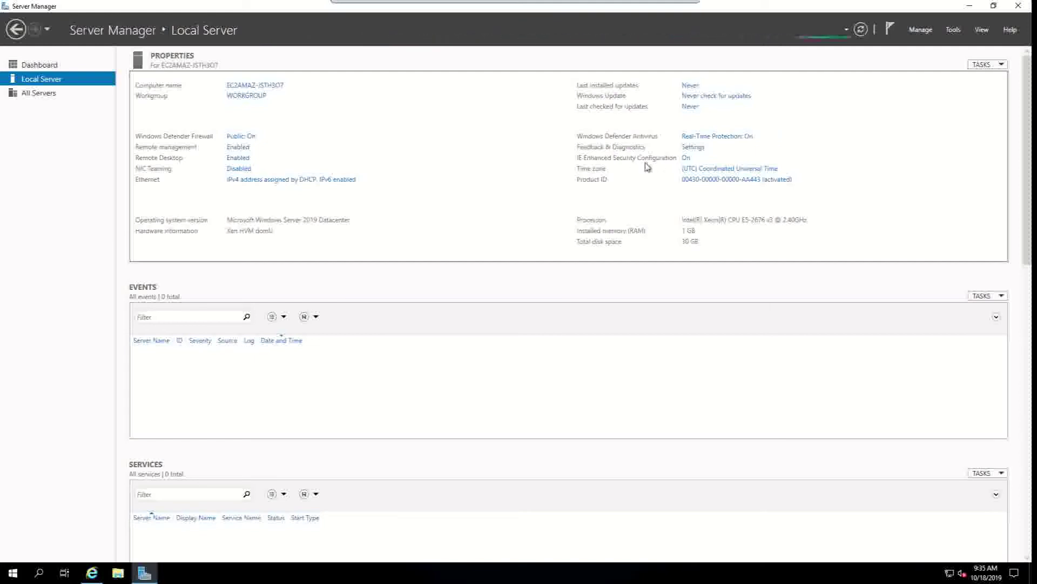
Set IE Enhanced Security Configuration to Off for Administrators and Users, and confirm
{"action": "left_click", "coordinate": [685, 158]}
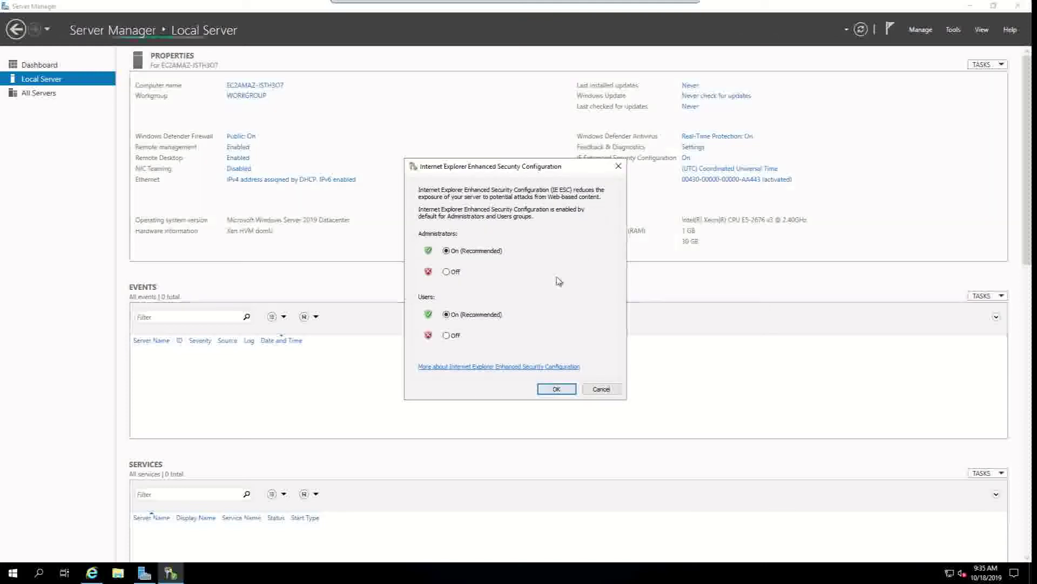
{"action": "left_click", "coordinate": [446, 273]}
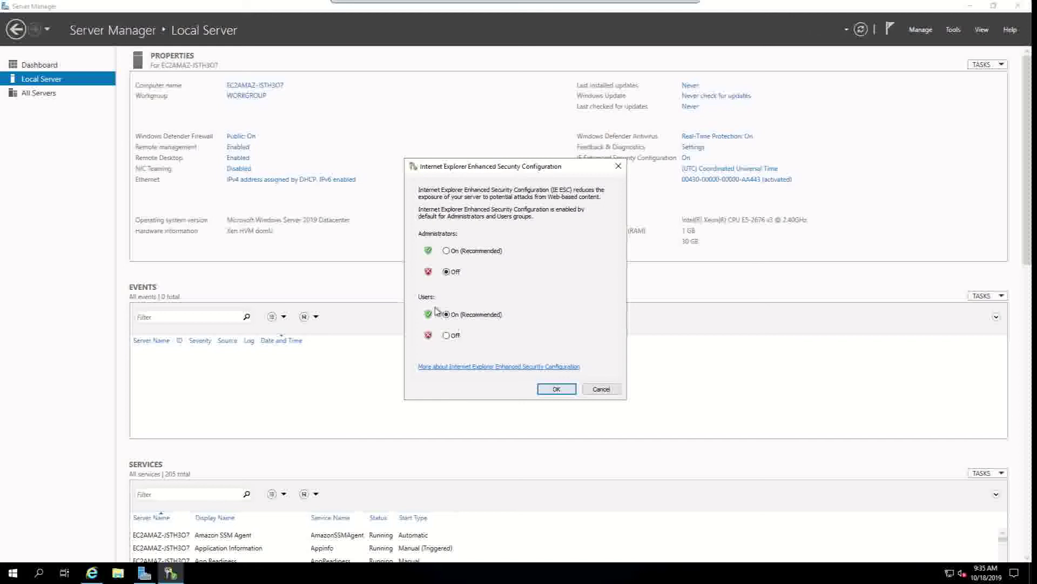
{"action": "left_click", "coordinate": [445, 335]}
{"action": "left_click", "coordinate": [548, 389]}
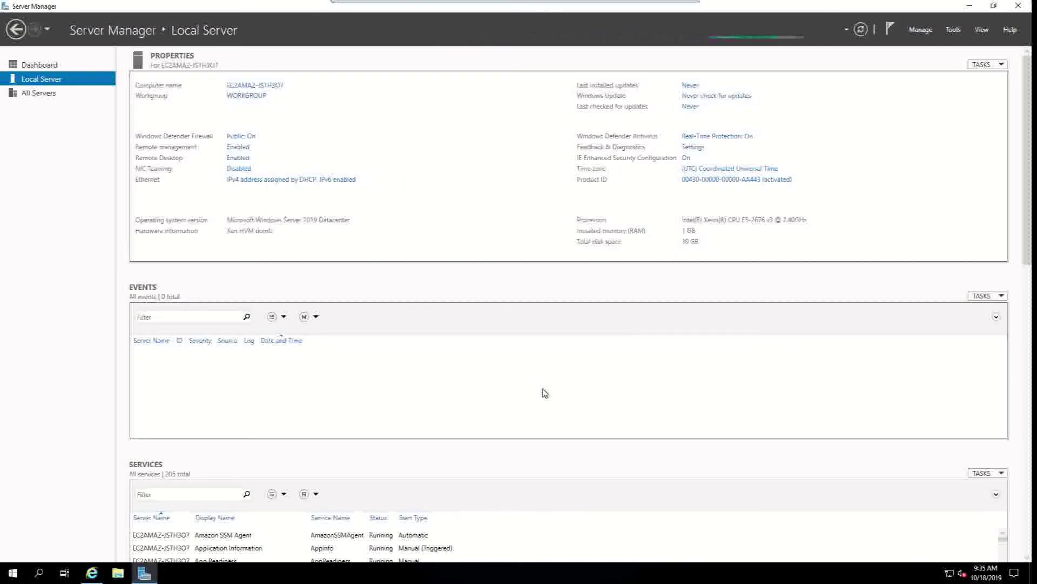
Close Server Manager and Internet Explorer, then relaunch Internet Explorer
{"action": "left_click", "coordinate": [1021, 7]}
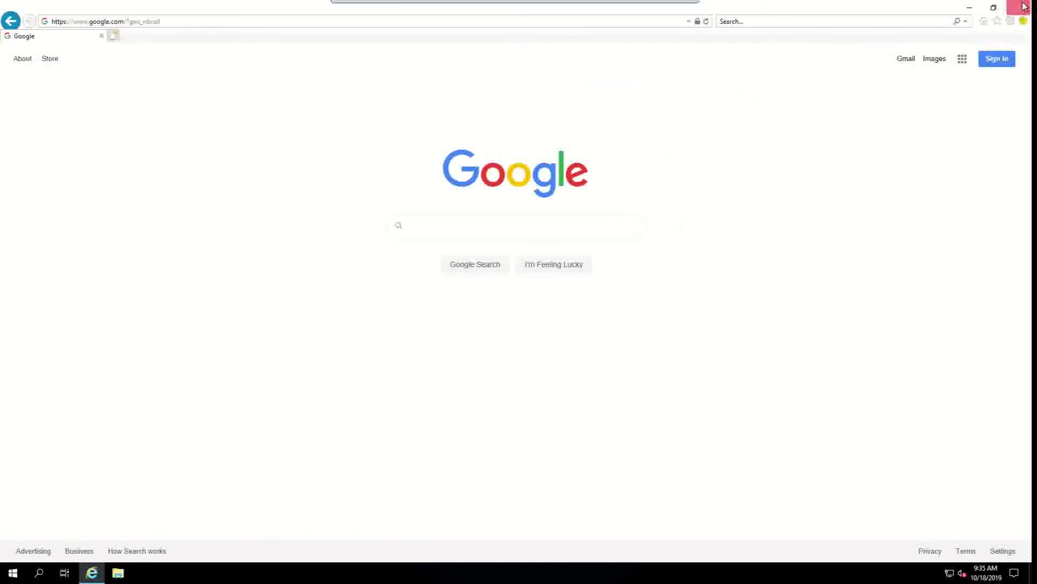
{"action": "left_click", "coordinate": [1024, 6]}
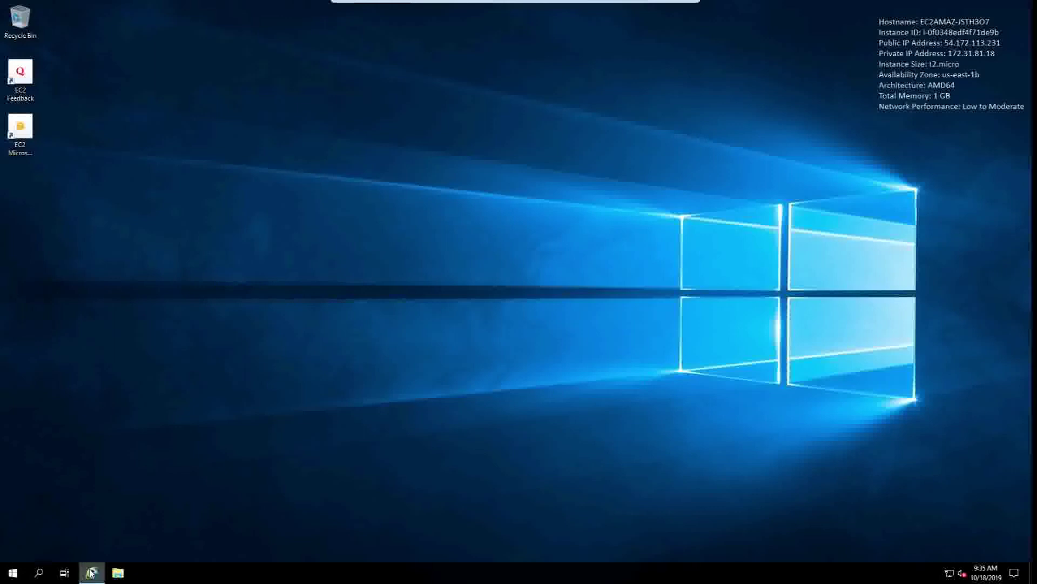
{"action": "left_click", "coordinate": [91, 573]}
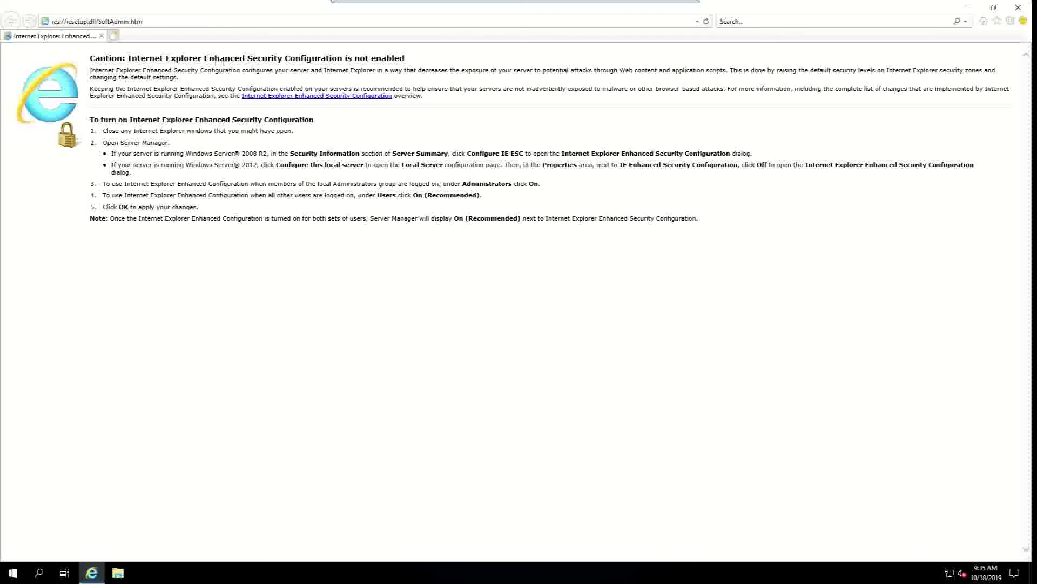
Load google.com without warnings and decline the Switch to Chrome suggestion
{"action": "left_click", "coordinate": [302, 23]}
{"action": "type", "text": "google.com/"}
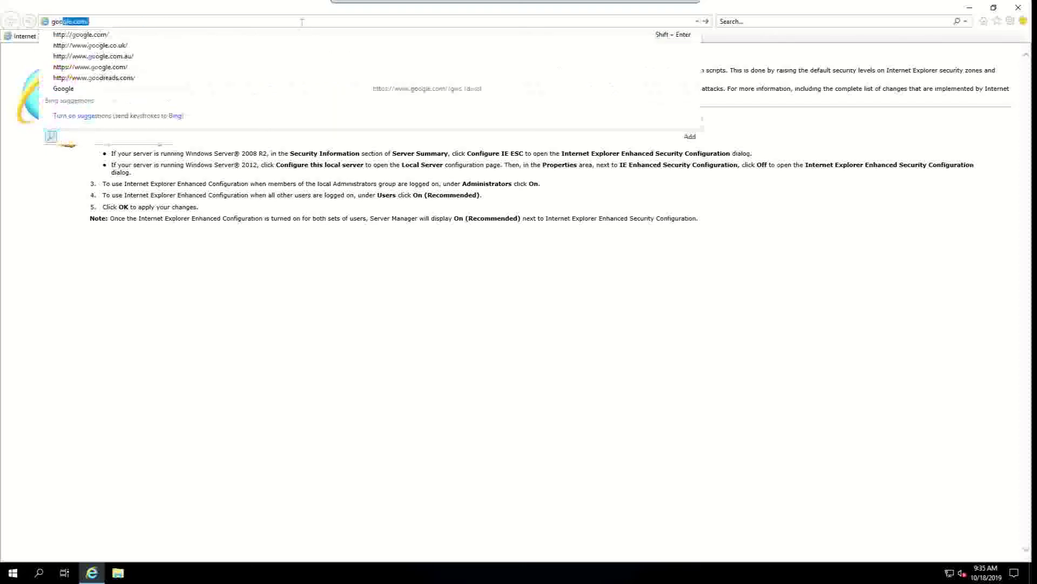
{"action": "key", "text": "Return"}
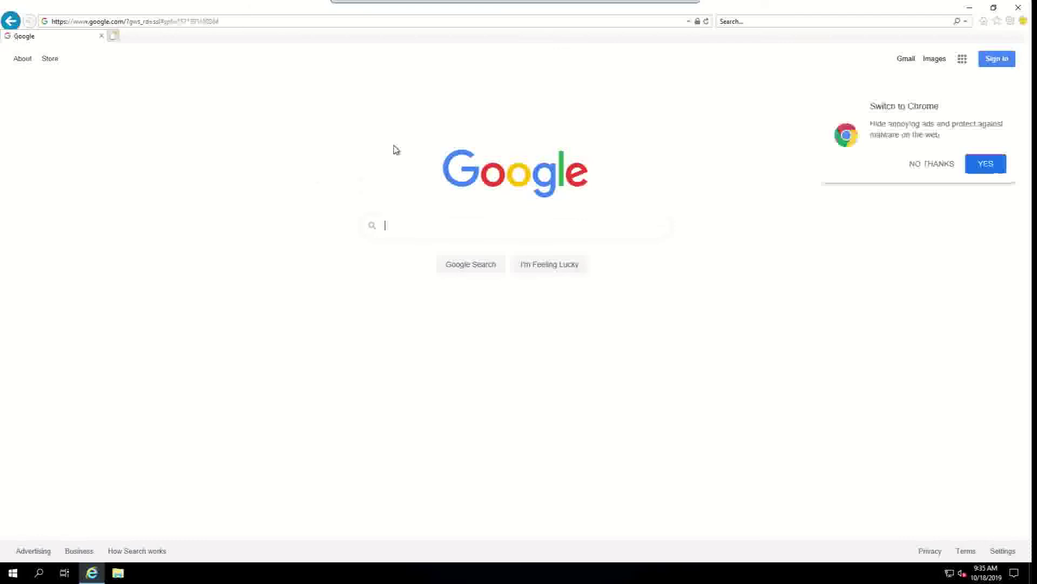
{"action": "left_click", "coordinate": [917, 167]}
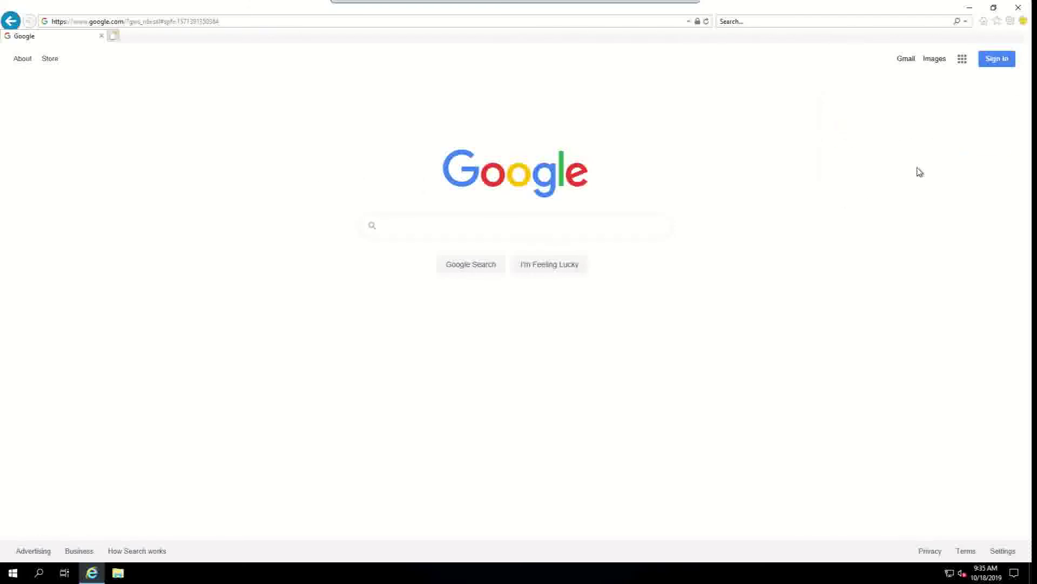